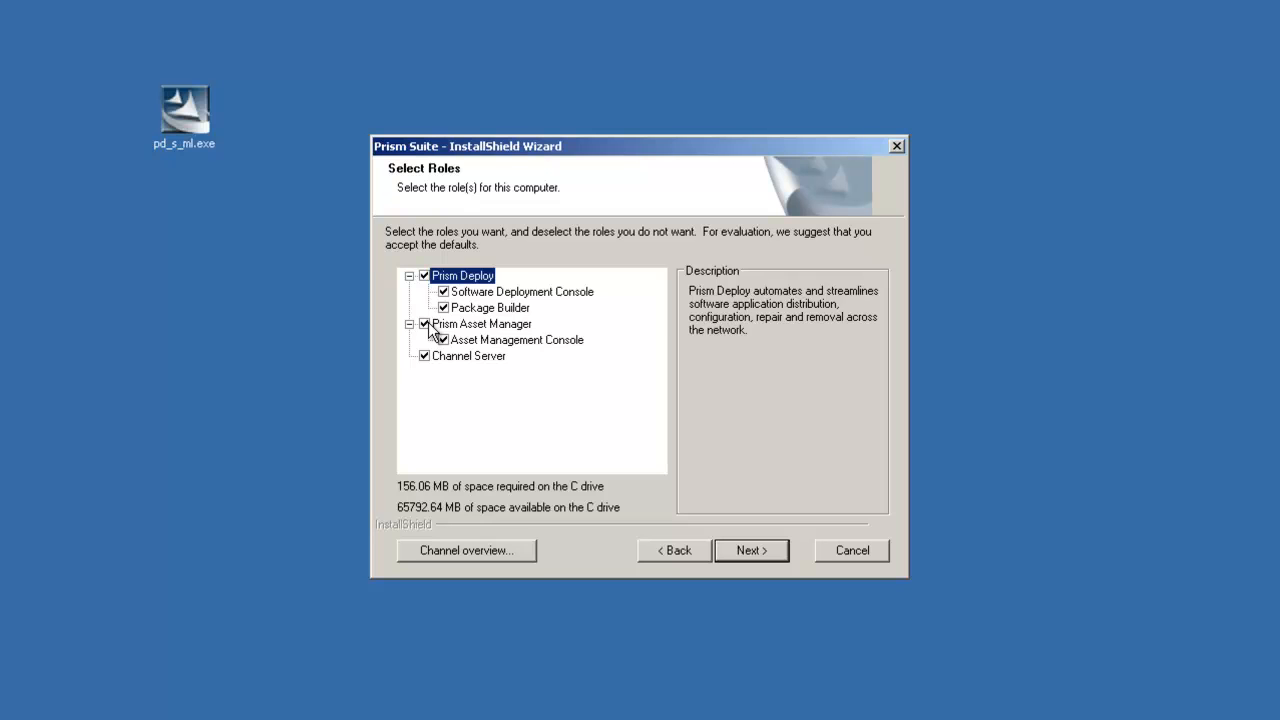
Step: Exclude the Prism Asset Manager role and its console from the installation, and proceed past the role selection
{"action": "left_click", "coordinate": [425, 325]}
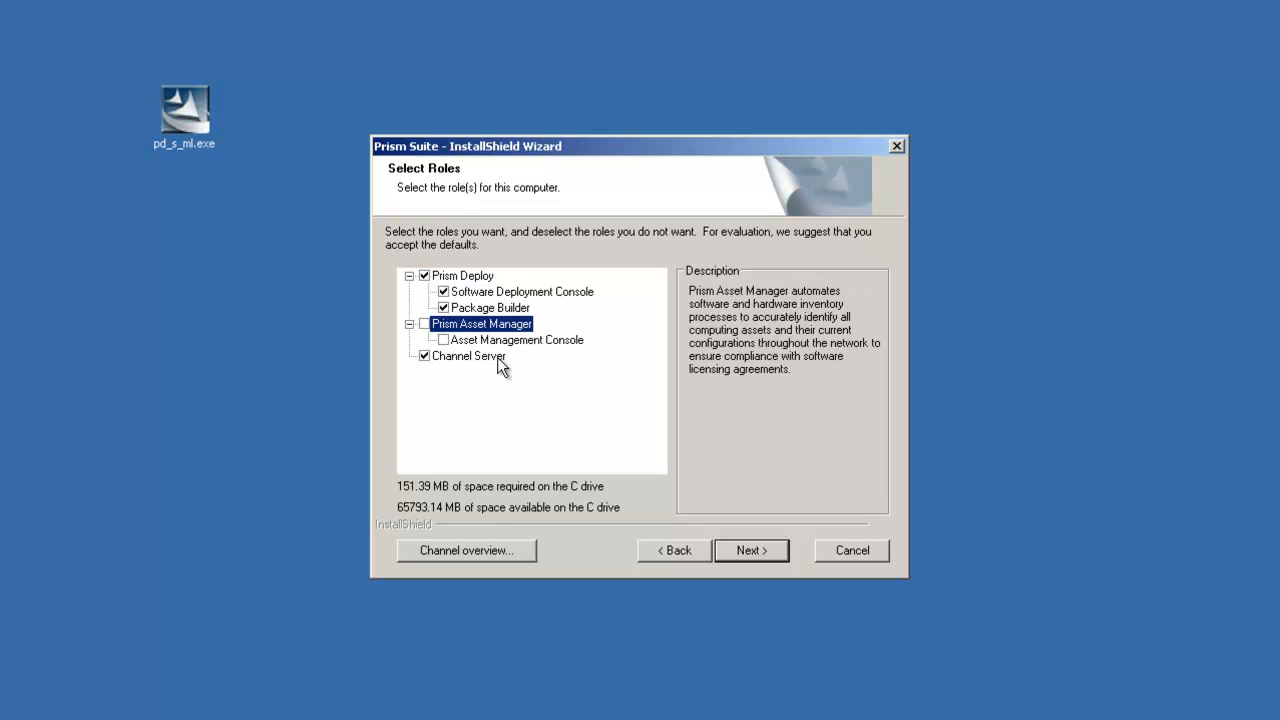
{"action": "left_click", "coordinate": [749, 550]}
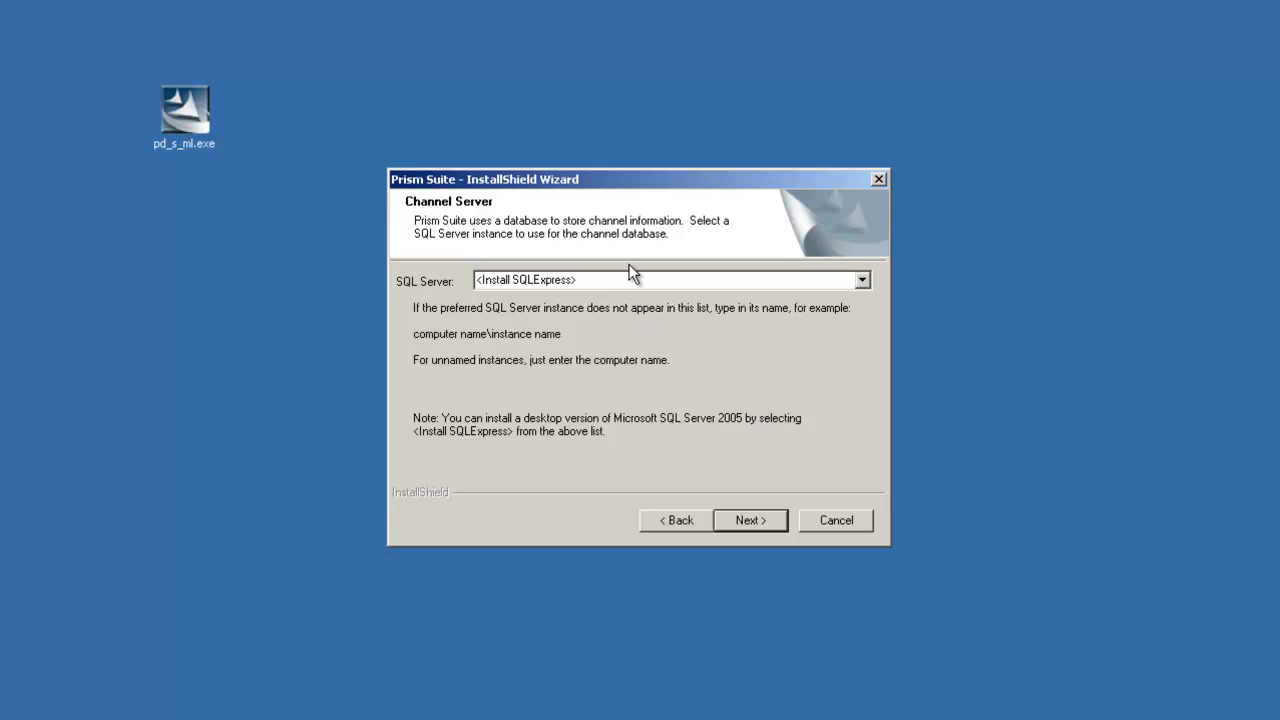
Step: Specify Prismserver1, without an instance name, as the SQL Server for the channel database and continue
{"action": "left_click_drag", "start_coordinate": [577, 279], "coordinate": [404, 276]}
{"action": "key", "text": "BackSpace"}
{"action": "type", "text": "Prismserver1"}
{"action": "type", "text": "\\instance"}
{"action": "key", "text": "BackSpace"}
{"action": "key", "text": "BackSpace"}
{"action": "key", "text": "BackSpace"}
{"action": "key", "text": "BackSpace"}
{"action": "key", "text": "BackSpace"}
{"action": "key", "text": "BackSpace"}
{"action": "key", "text": "BackSpace"}
{"action": "key", "text": "BackSpace"}
{"action": "key", "text": "BackSpace"}
{"action": "key", "text": "Return"}
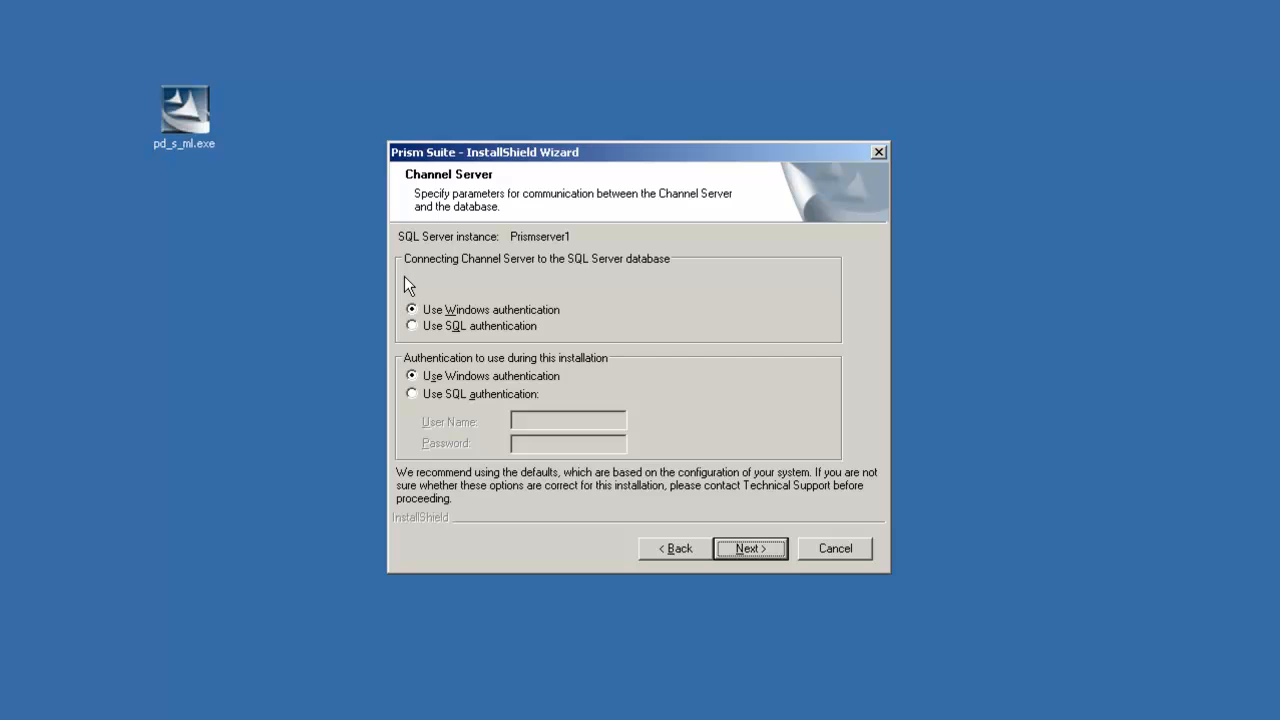
Step: Choose SQL authentication for both the database connection and the installation, entering user name sa and the account password
{"action": "left_click", "coordinate": [468, 328]}
{"action": "left_click", "coordinate": [448, 396]}
{"action": "left_click", "coordinate": [534, 422]}
{"action": "type", "text": "sa"}
{"action": "key", "text": "Tab"}
{"action": "type", "text": "********"}
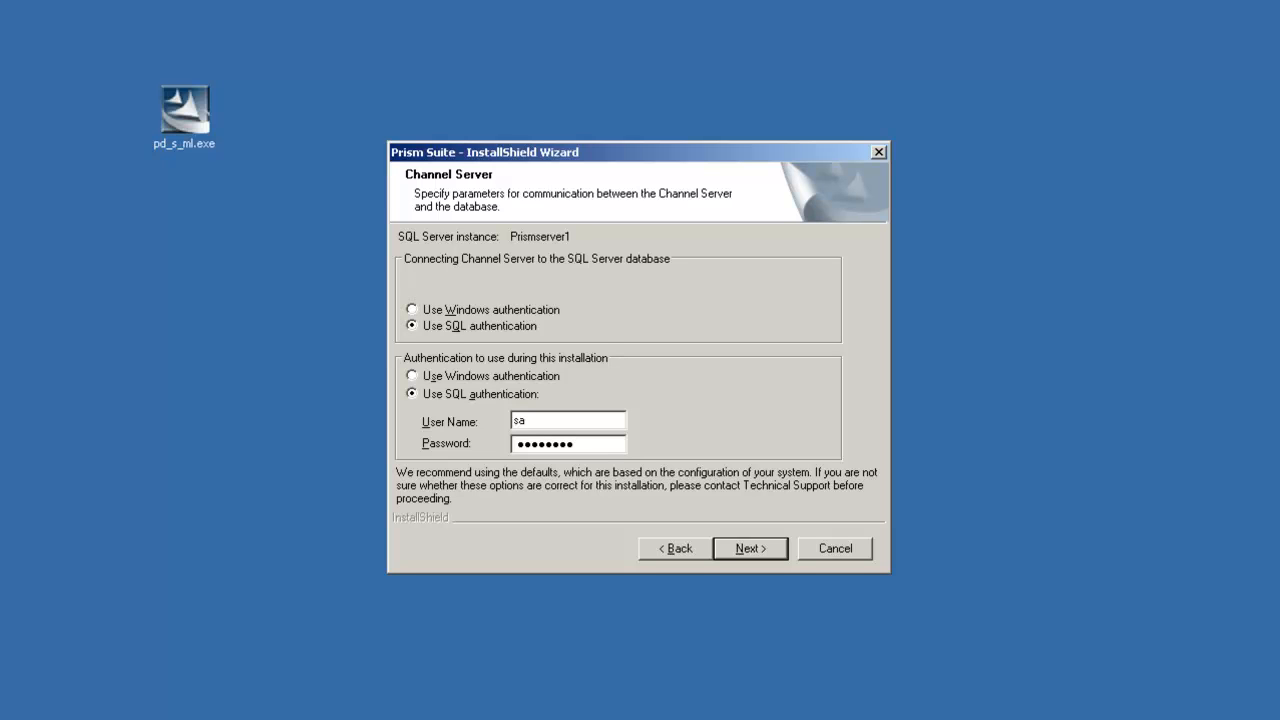
Step: Clear the SQL credentials and return both authentication settings to Windows authentication
{"action": "key", "text": "BackSpace"}
{"action": "key", "text": "BackSpace"}
{"action": "key", "text": "BackSpace"}
{"action": "key", "text": "BackSpace"}
{"action": "key", "text": "BackSpace"}
{"action": "key", "text": "BackSpace"}
{"action": "key", "text": "BackSpace"}
{"action": "key", "text": "BackSpace"}
{"action": "left_click", "coordinate": [616, 418]}
{"action": "key", "text": "BackSpace"}
{"action": "key", "text": "BackSpace"}
{"action": "left_click", "coordinate": [533, 376]}
{"action": "left_click", "coordinate": [481, 312]}
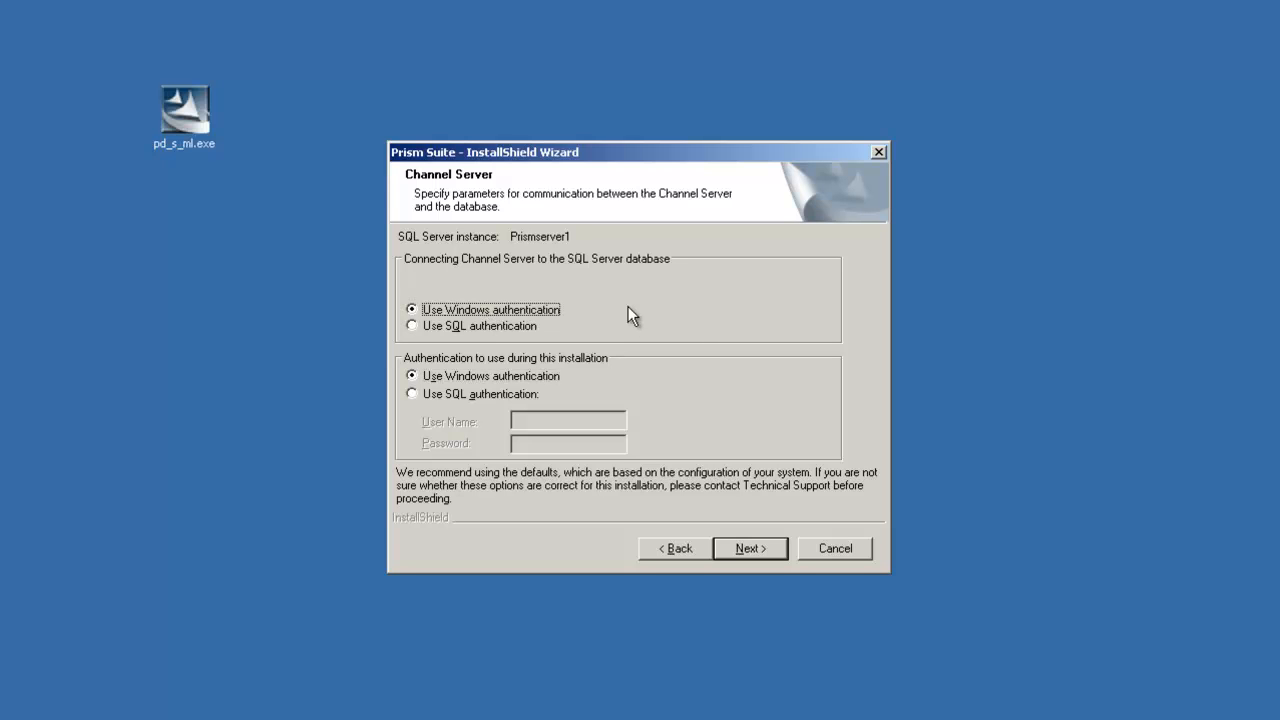
Step: Proceed with Windows authentication for both settings and accept the default Channel Server listening port 3133
{"action": "left_click", "coordinate": [742, 551]}
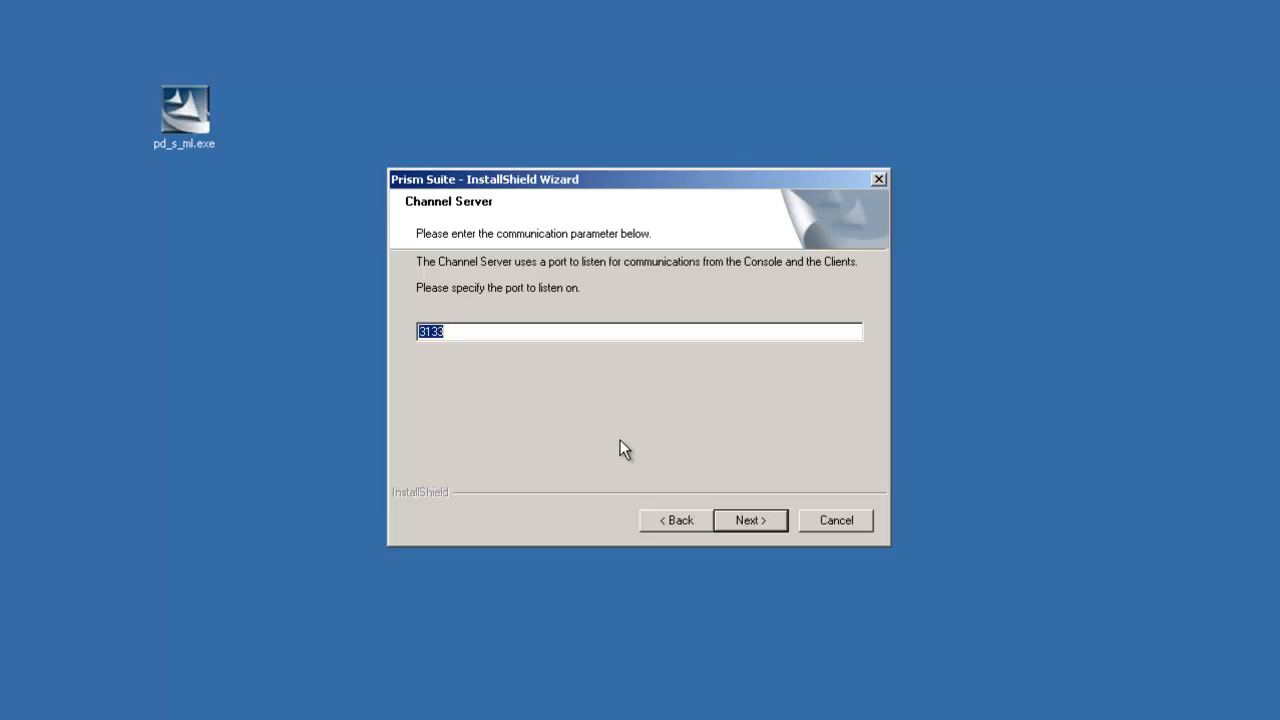
{"action": "left_click", "coordinate": [751, 524]}
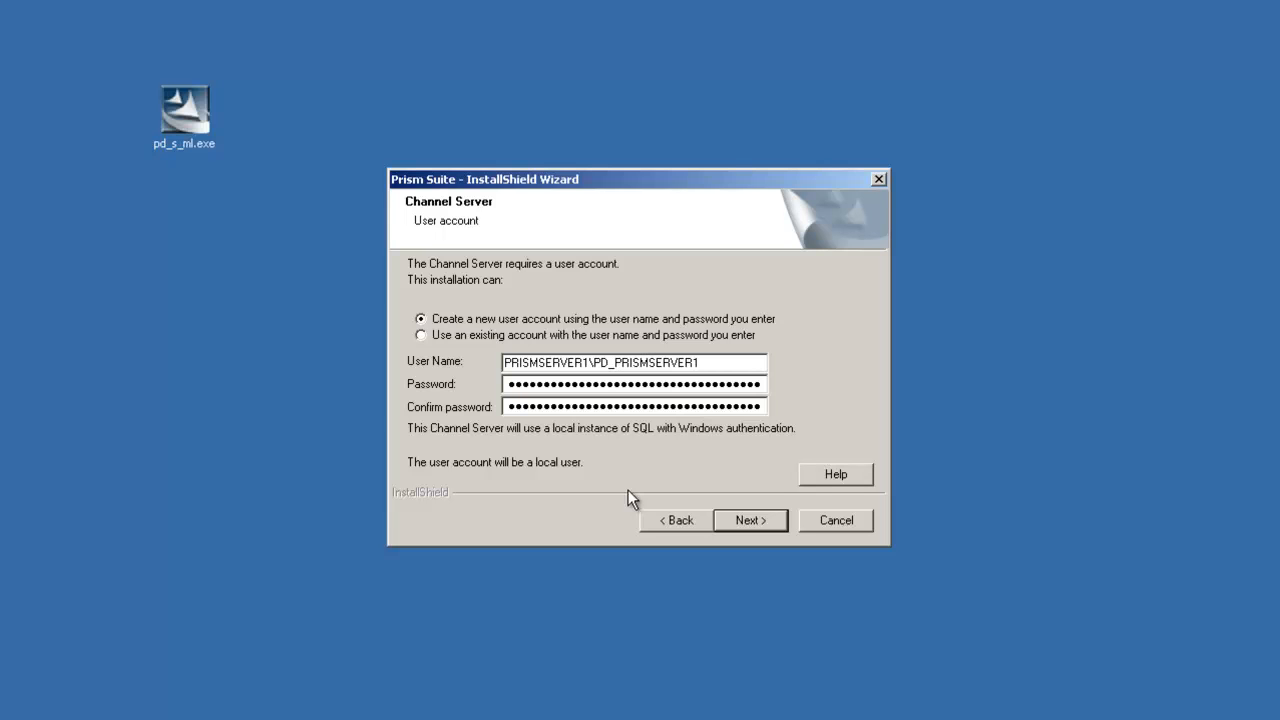
Step: Have the Channel Server use an existing user account, and exclude the Quick Start Channel from the installation
{"action": "left_click", "coordinate": [435, 335]}
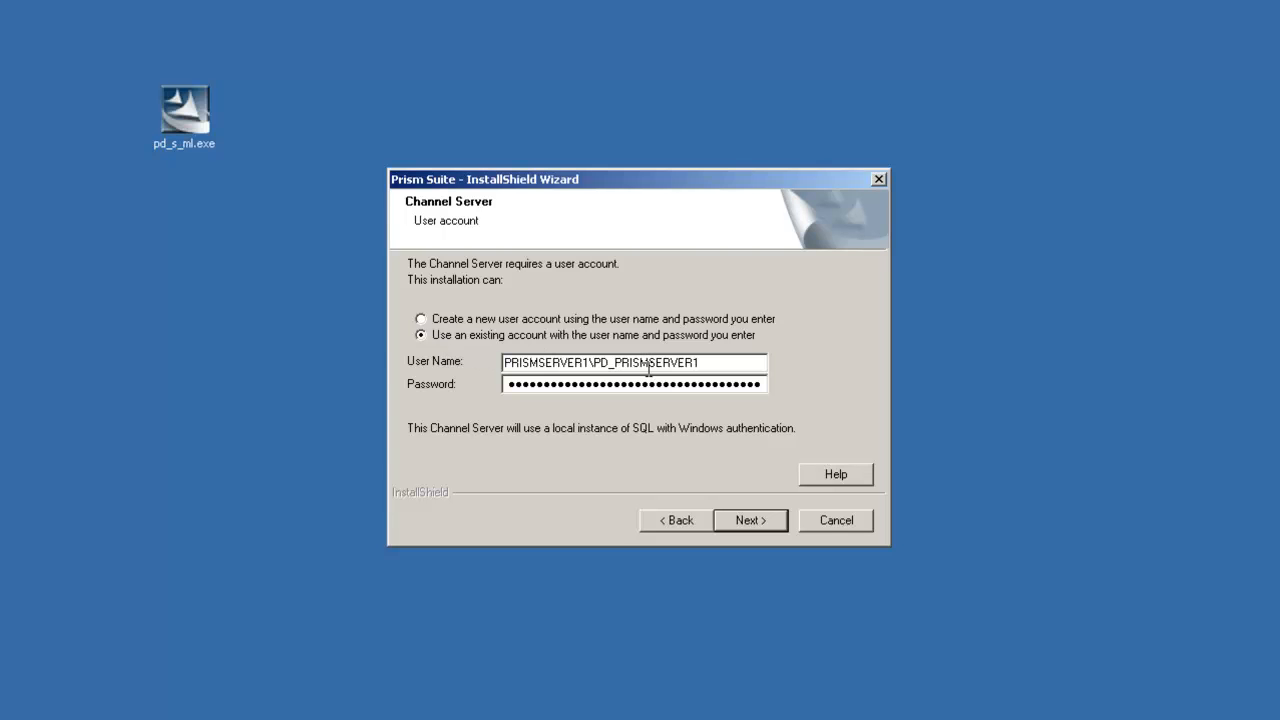
{"action": "key", "text": "Return"}
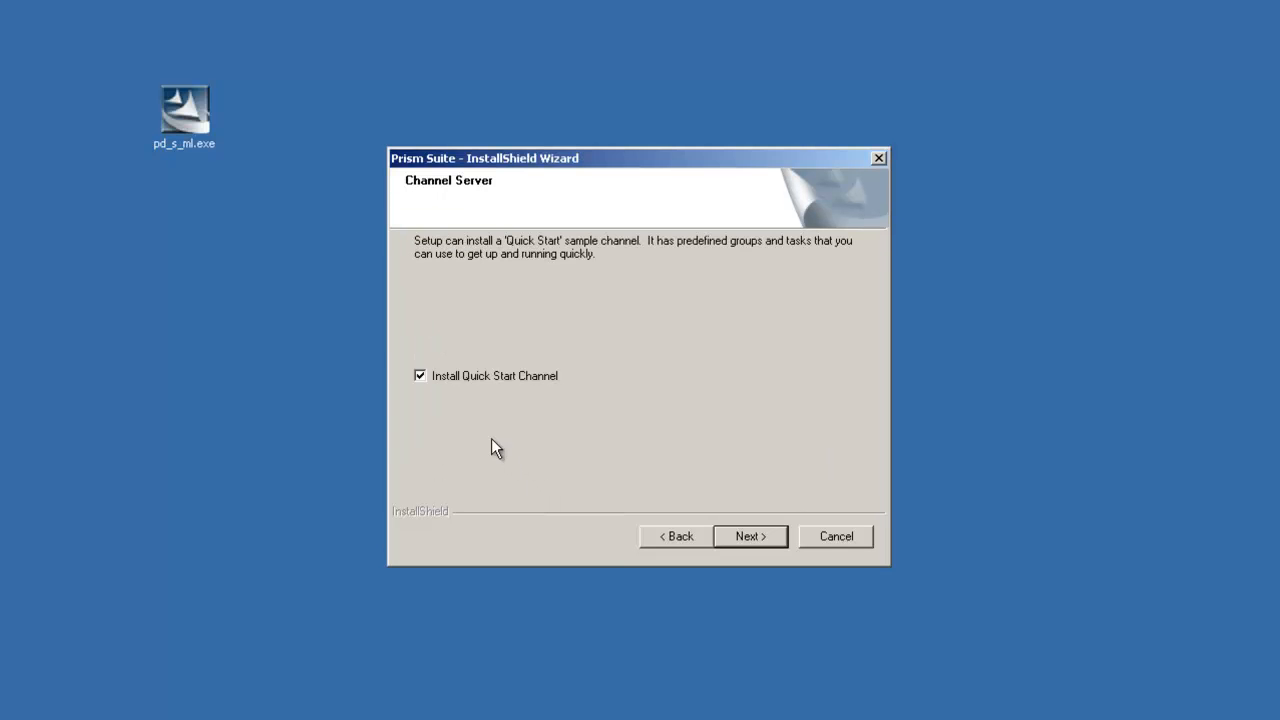
{"action": "left_click", "coordinate": [476, 379]}
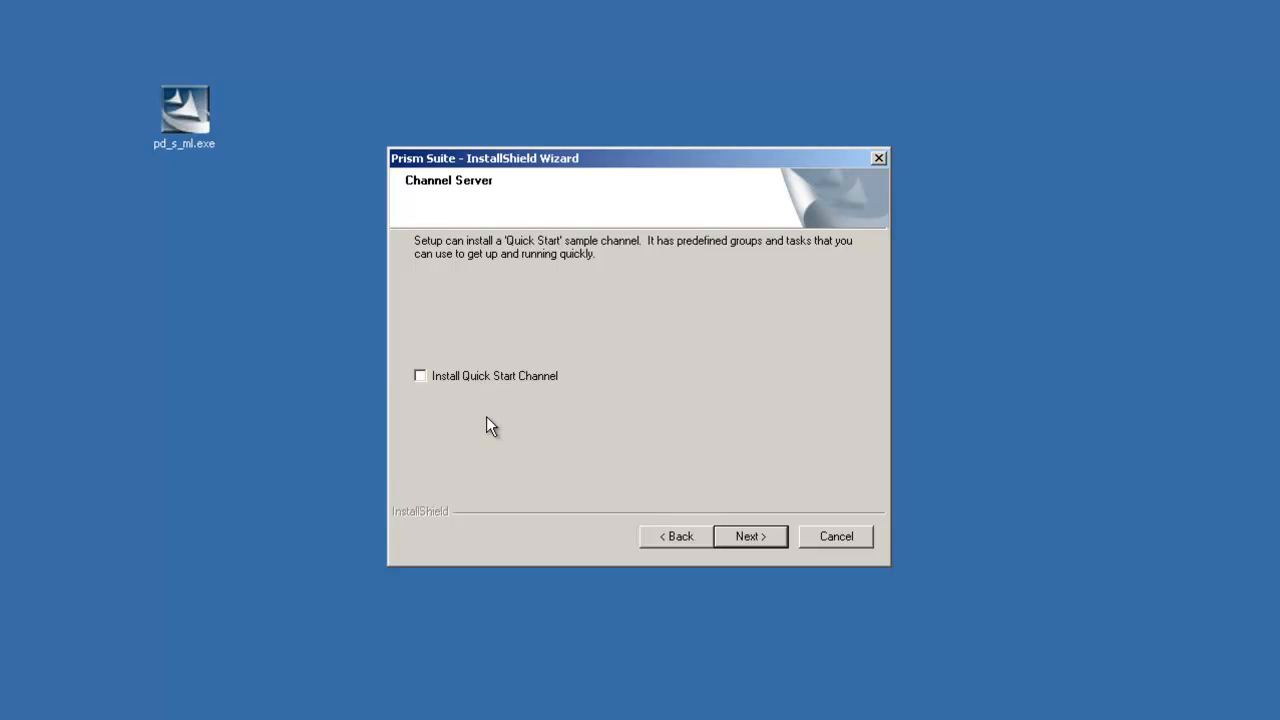